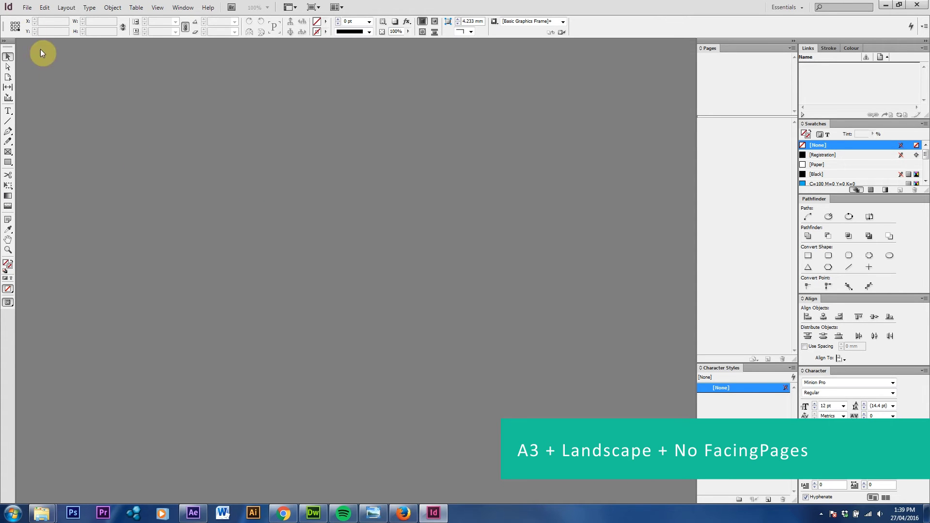
Start a new document with page size A3 (420 × 297 mm) in landscape orientation.
left_click(27, 7)
mouse_move(43, 20)
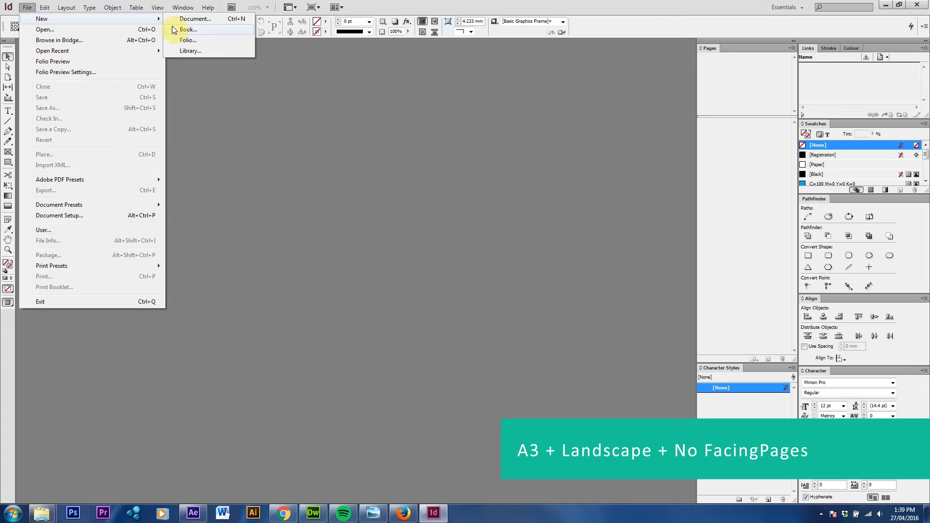
left_click(193, 19)
left_click_drag(512, 137, 493, 138)
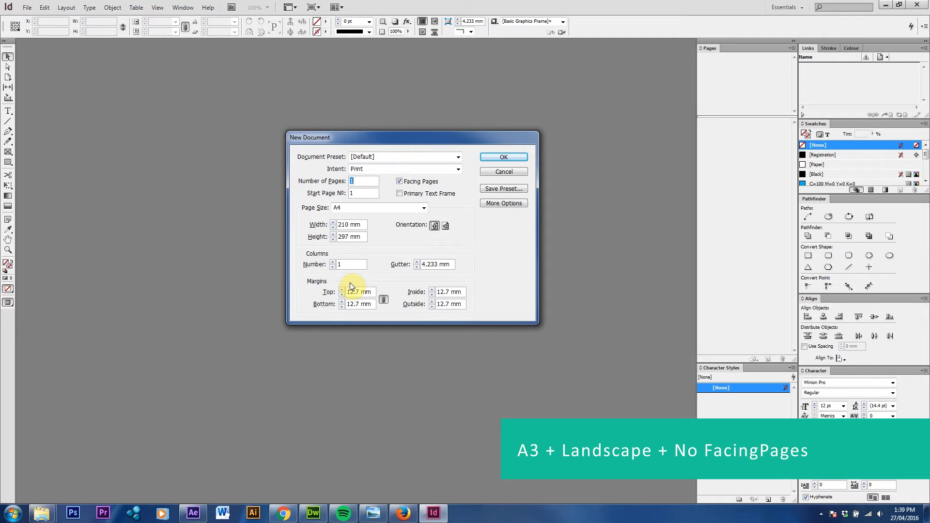
left_click(423, 208)
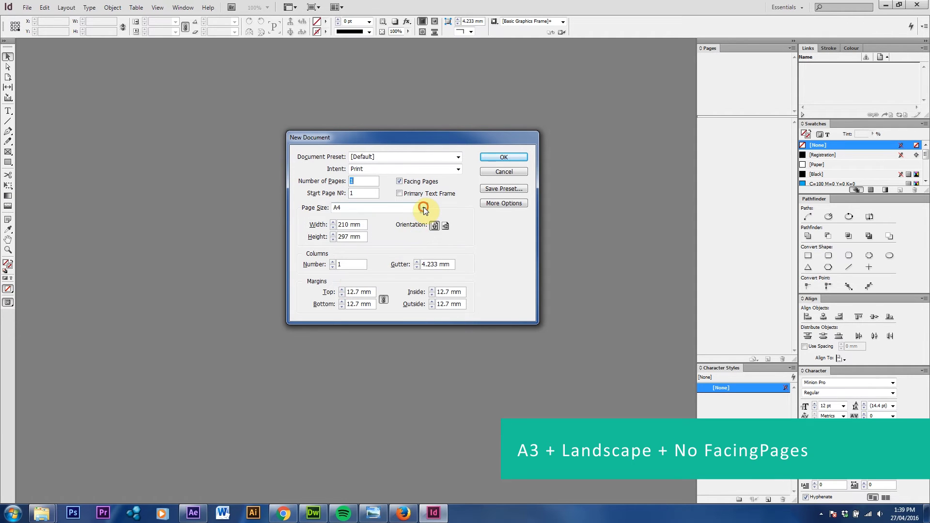
left_click(376, 280)
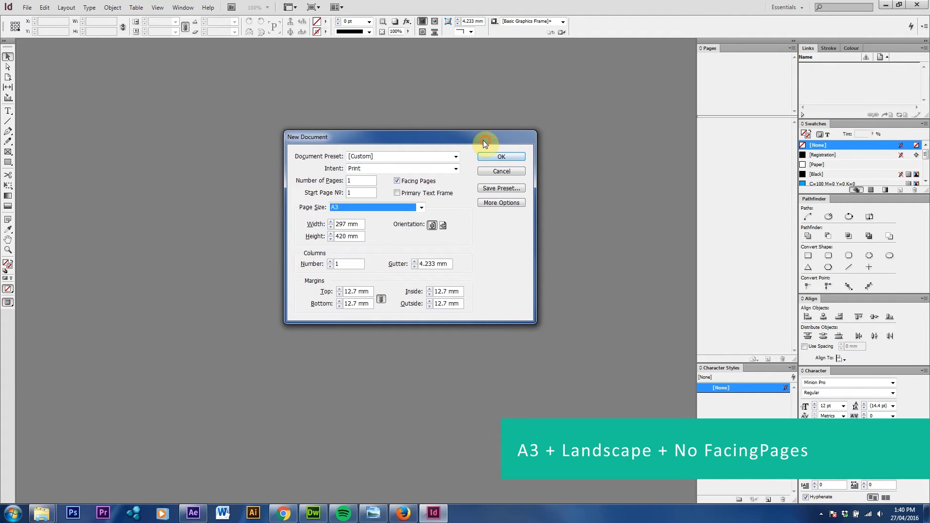
left_click_drag(479, 138, 471, 135)
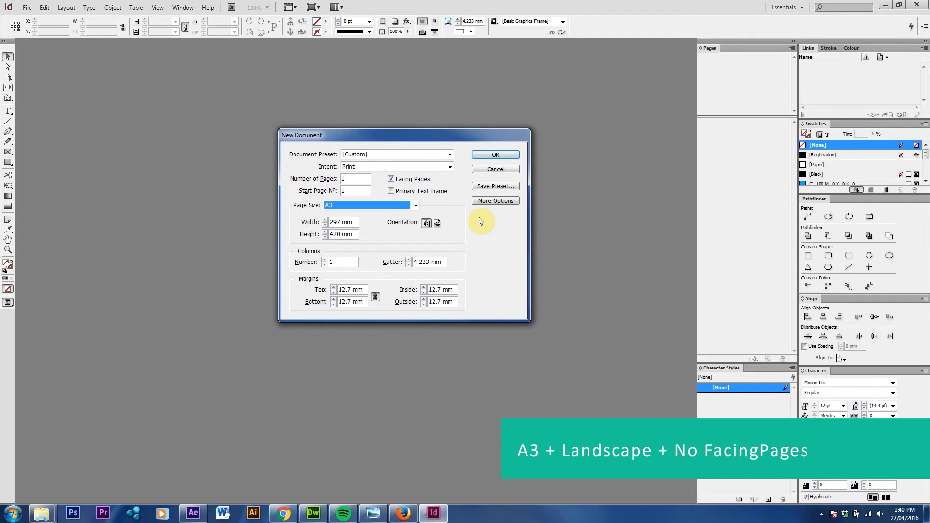
left_click(438, 224)
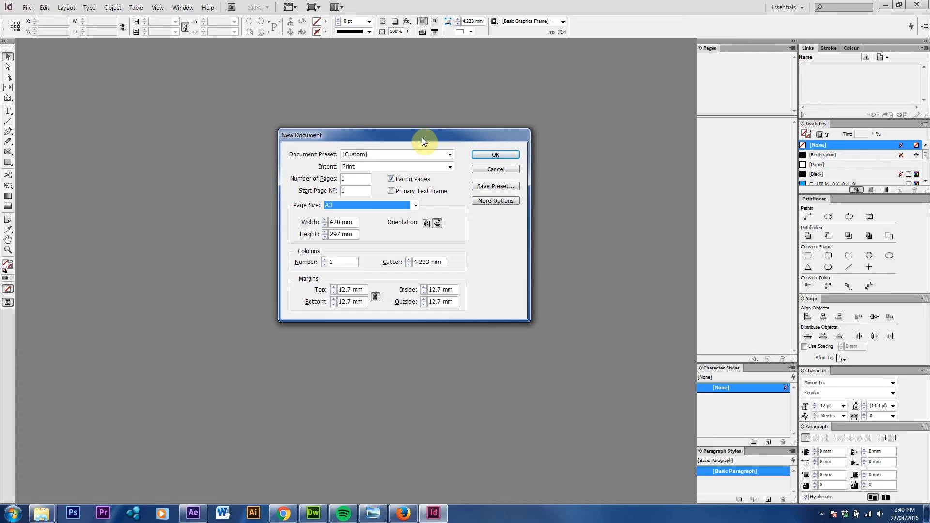
left_click_drag(422, 137, 414, 132)
Create the A3 landscape document, then select the left page of A-Master in the Pages panel.
left_click(480, 147)
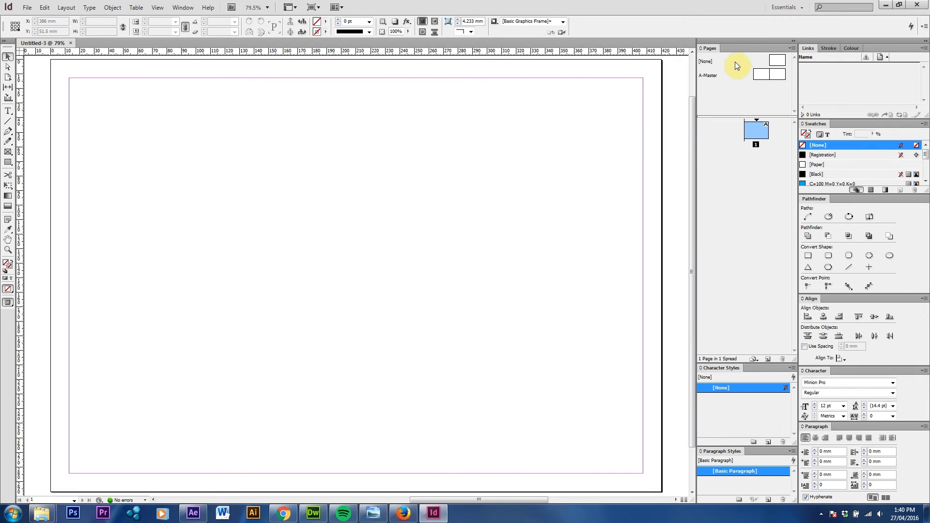
mouse_move(747, 49)
left_mouse_down()
mouse_move(682, 51)
mouse_move(748, 51)
left_mouse_up()
left_click(768, 74)
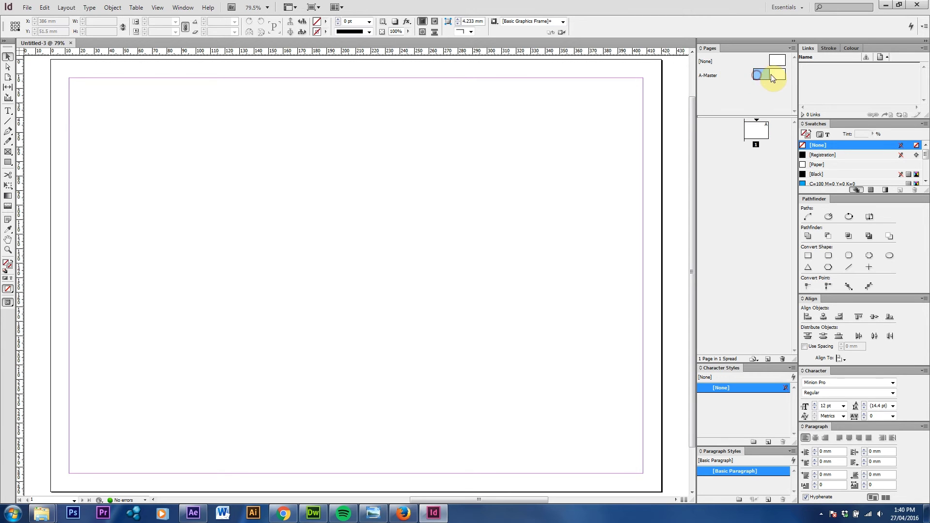
left_click(772, 75)
left_click(768, 75)
left_click(765, 78)
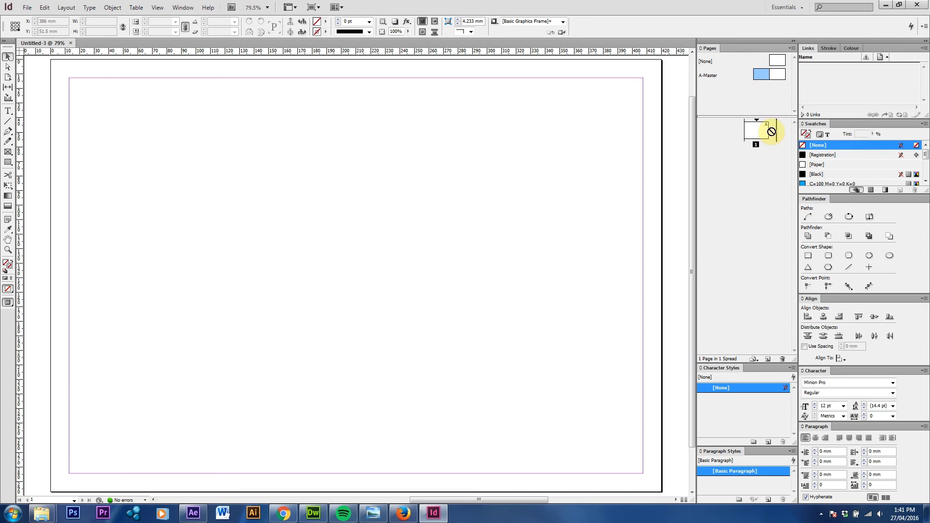
Delete the left A-Master page to leave a single-page master, then apply A-Master to page 1.
left_click(785, 359)
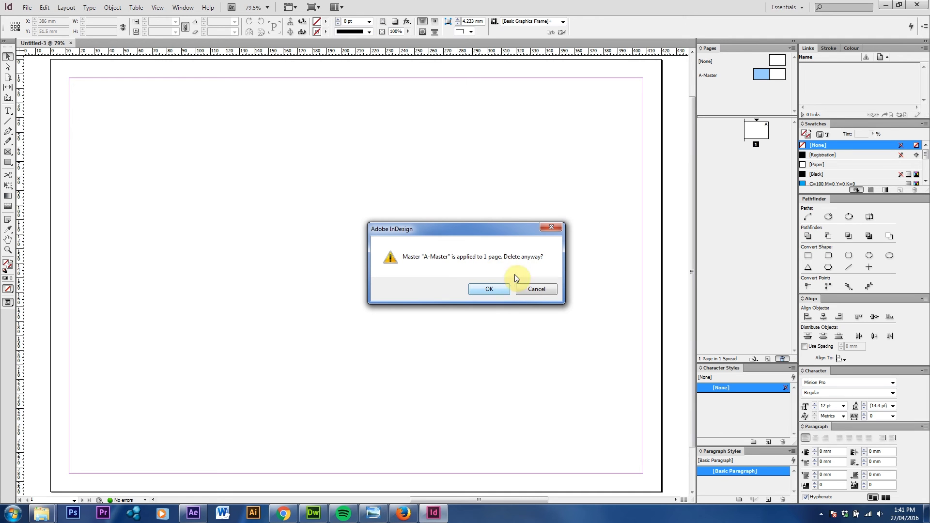
left_click(501, 289)
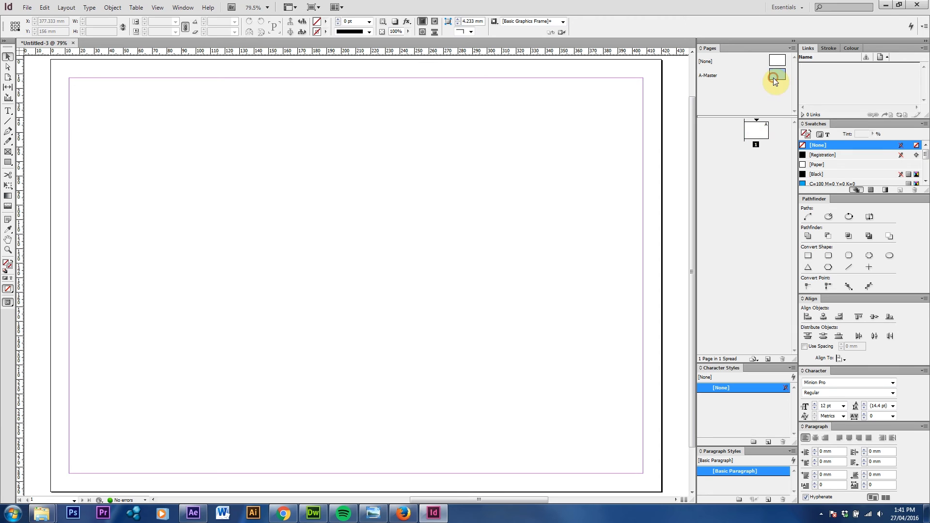
left_click_drag(774, 80, 758, 129)
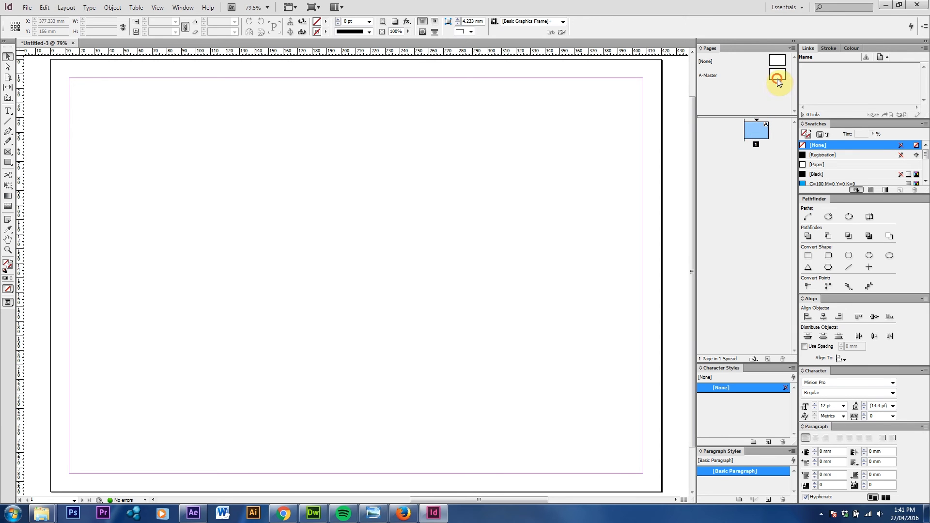
mouse_move(778, 80)
left_mouse_down()
mouse_move(751, 145)
mouse_move(744, 127)
left_mouse_up()
left_click(750, 205)
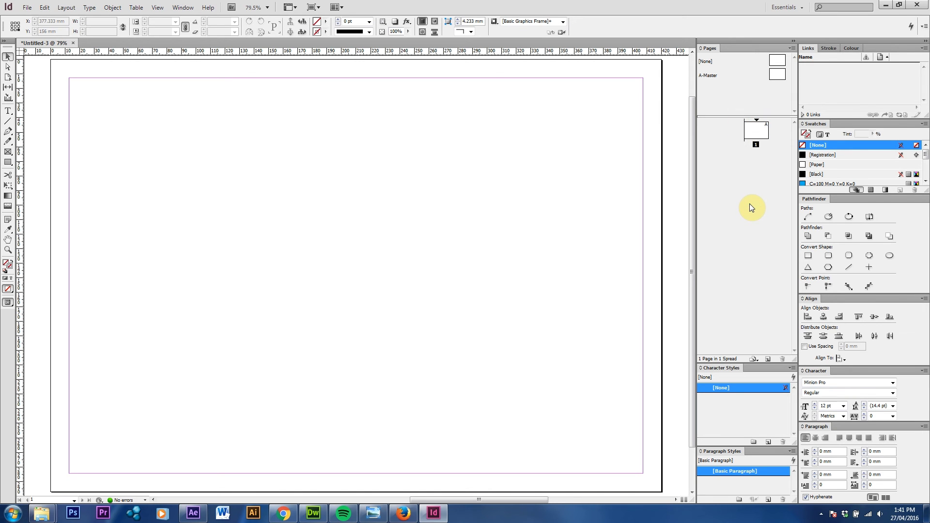
Close Untitled-3 without saving and create a new A3 landscape document with Facing Pages off.
left_click(74, 42)
left_click(501, 287)
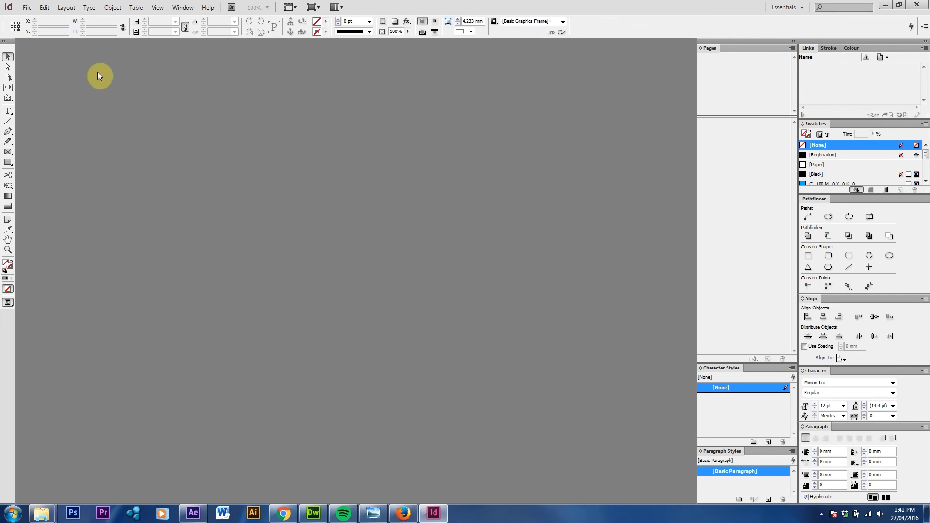
left_click(26, 8)
mouse_move(160, 18)
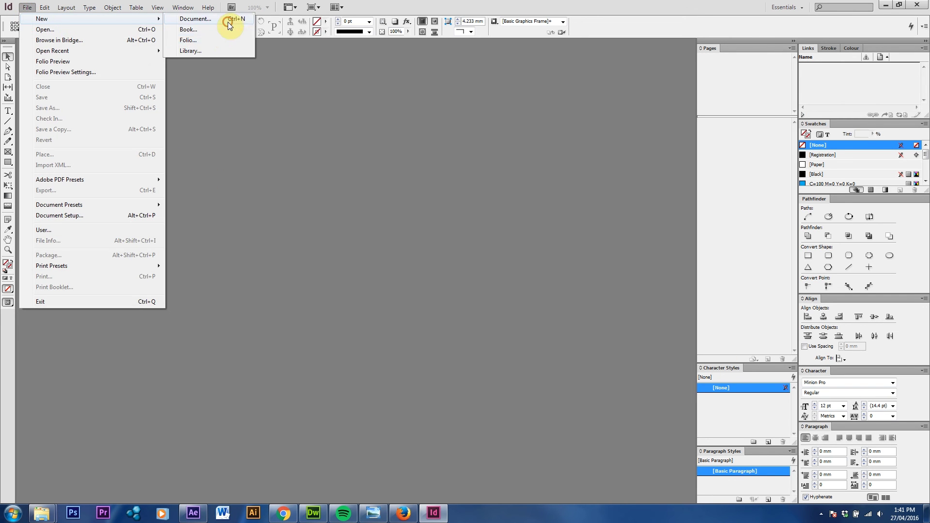
left_click(228, 19)
left_click(383, 200)
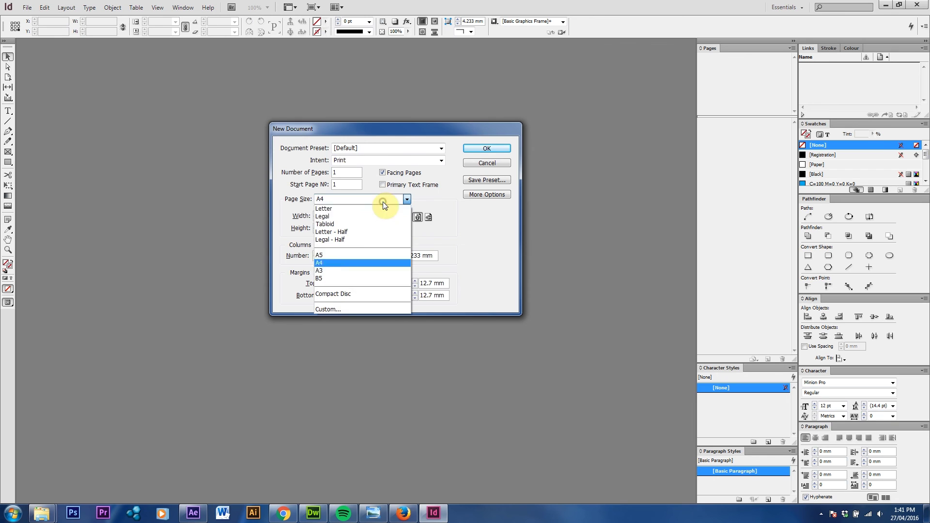
left_click(344, 270)
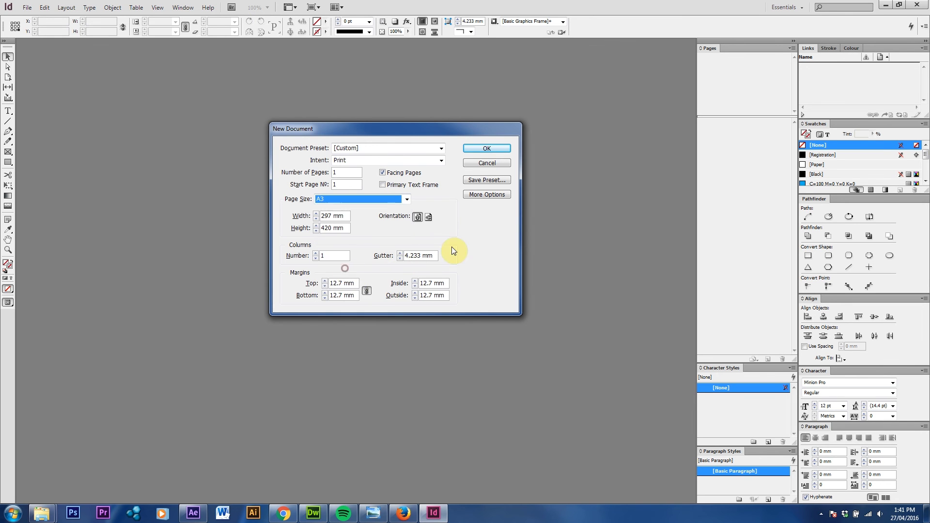
left_click(428, 216)
left_click(382, 174)
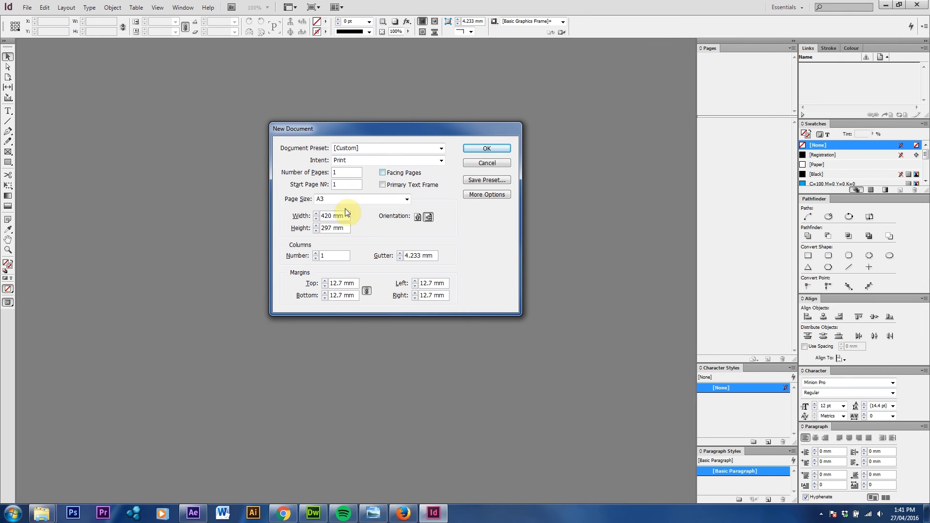
left_click_drag(440, 127, 430, 122)
left_click(470, 143)
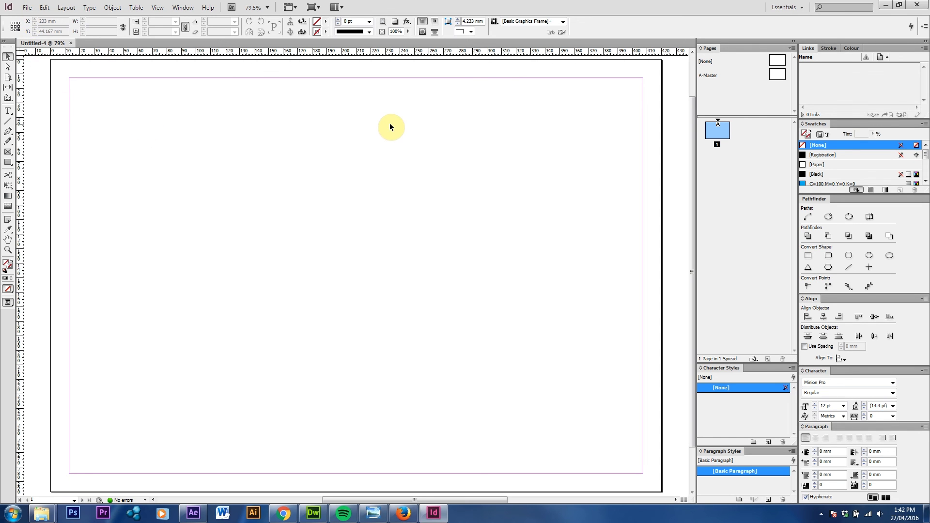
left_click(27, 7)
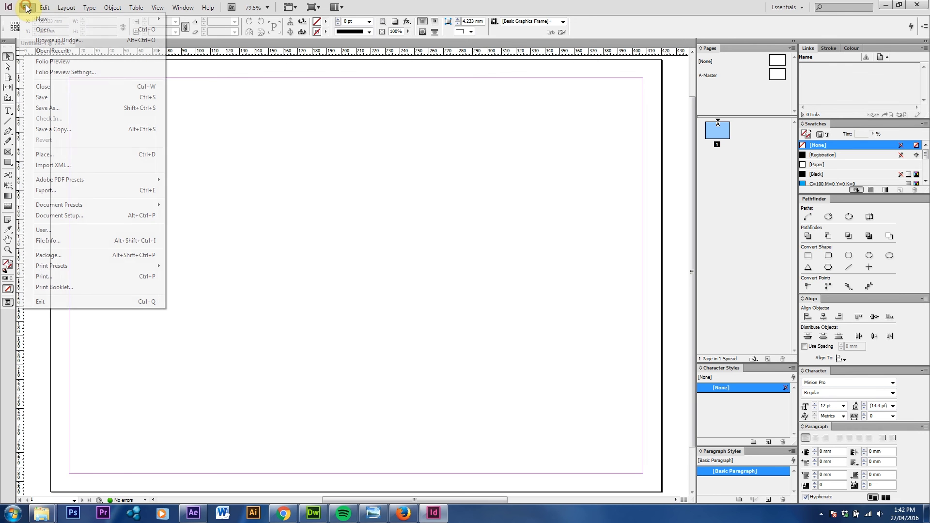
left_click(47, 215)
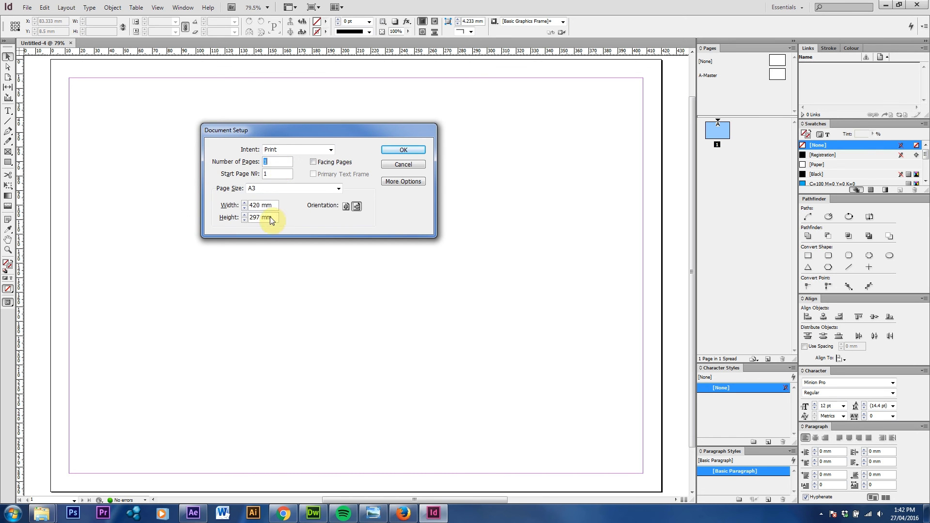
left_click(344, 168)
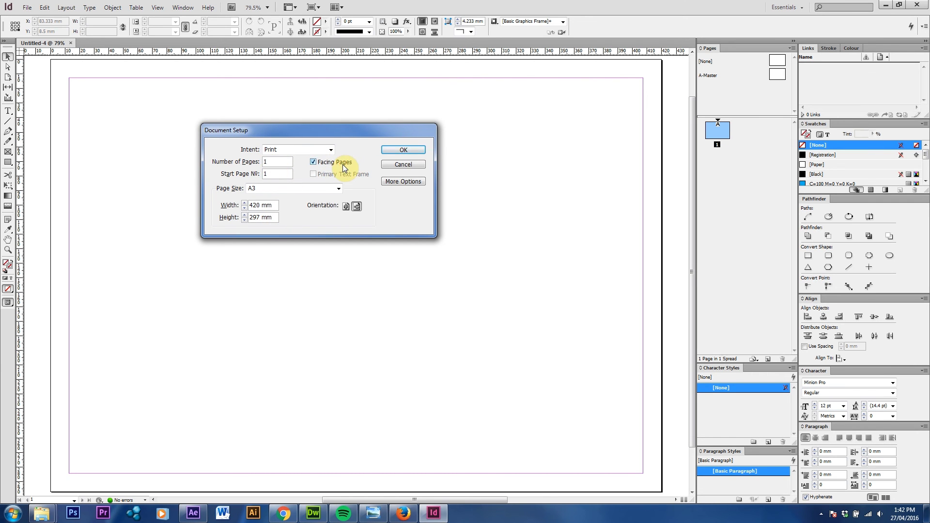
left_click(403, 150)
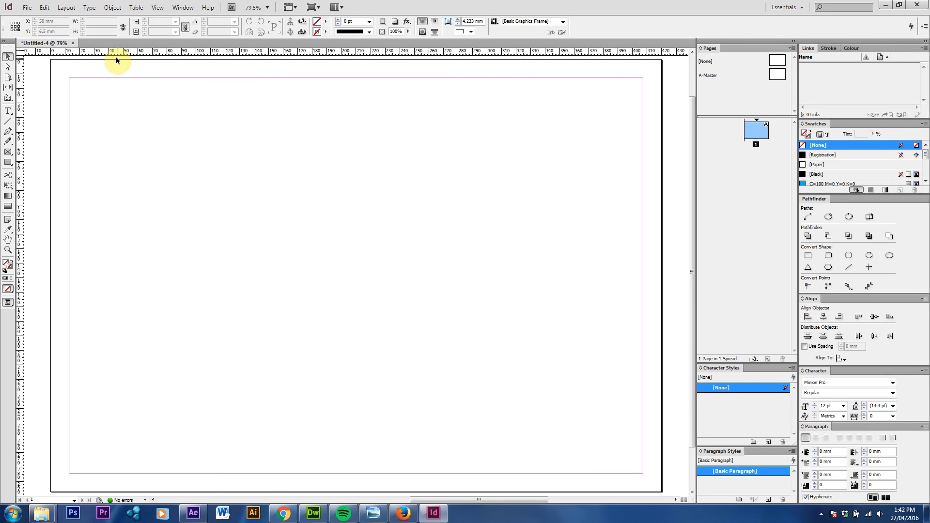
left_click(27, 7)
left_click(42, 219)
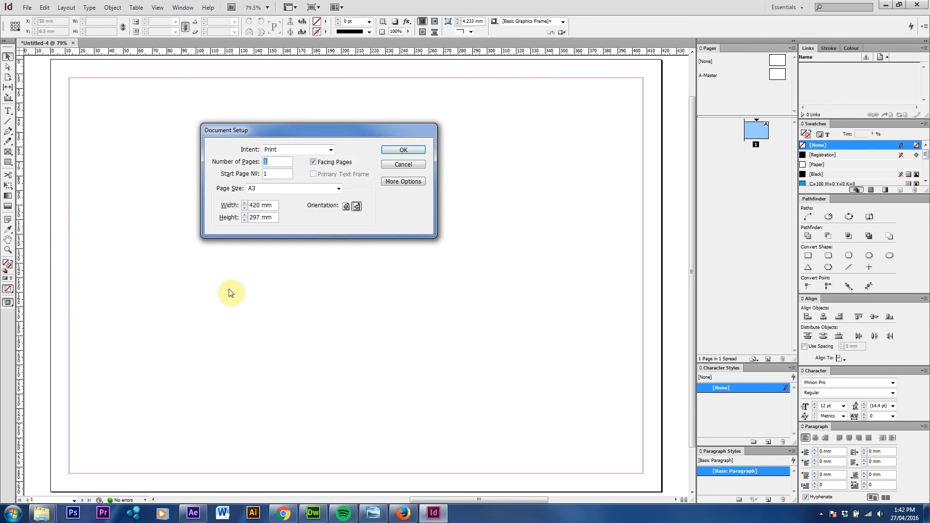
left_click(345, 162)
left_click(403, 150)
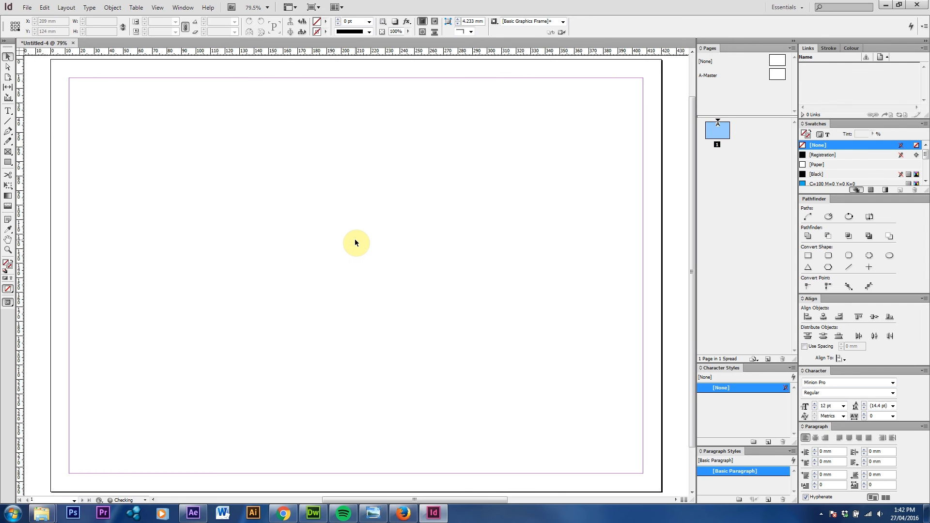